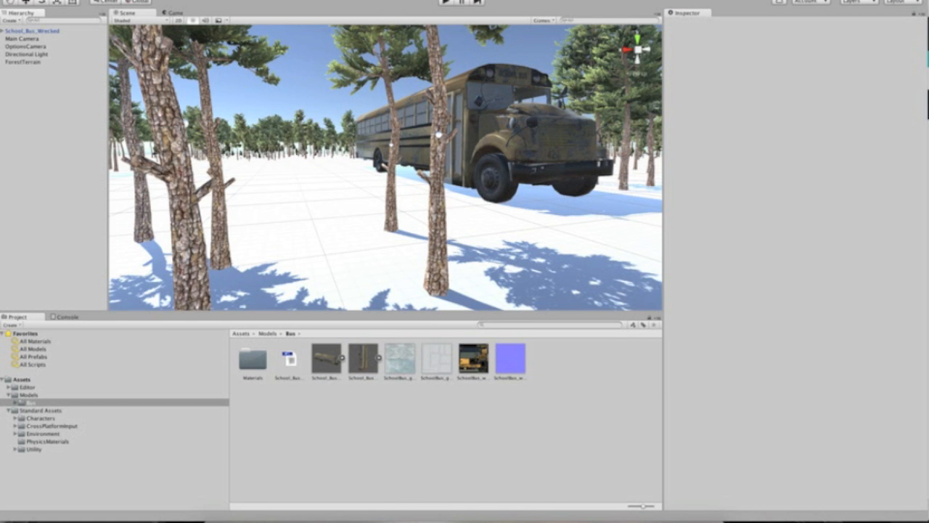
Add a Wind Zone object to the forest scene
click(141, 0)
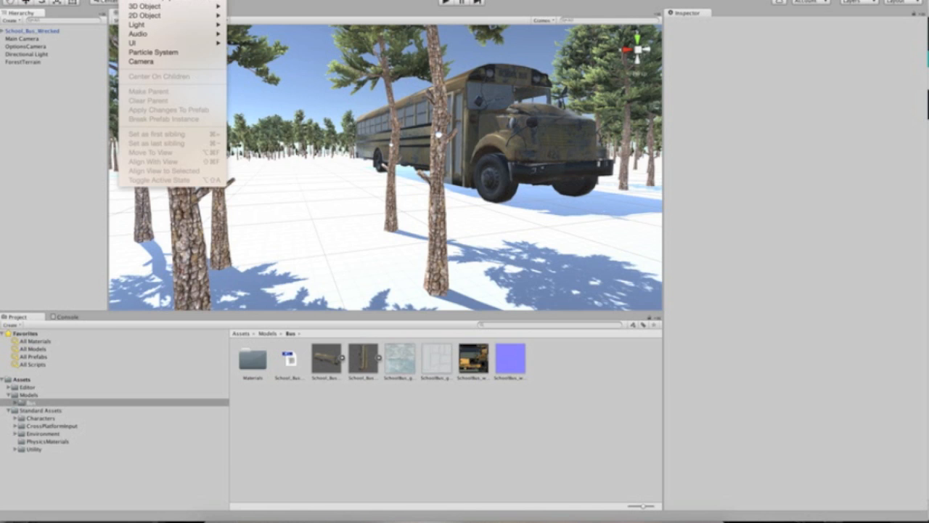
mouse_move(140, 6)
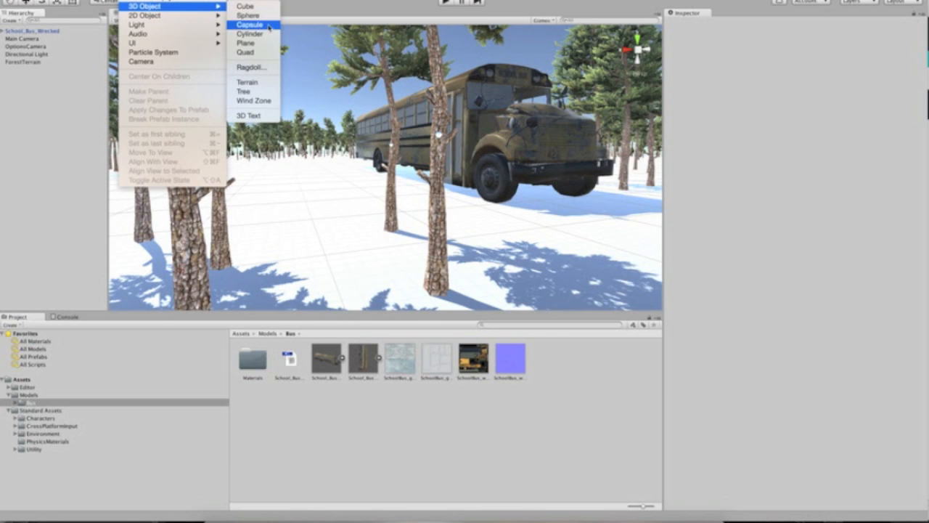
click(262, 100)
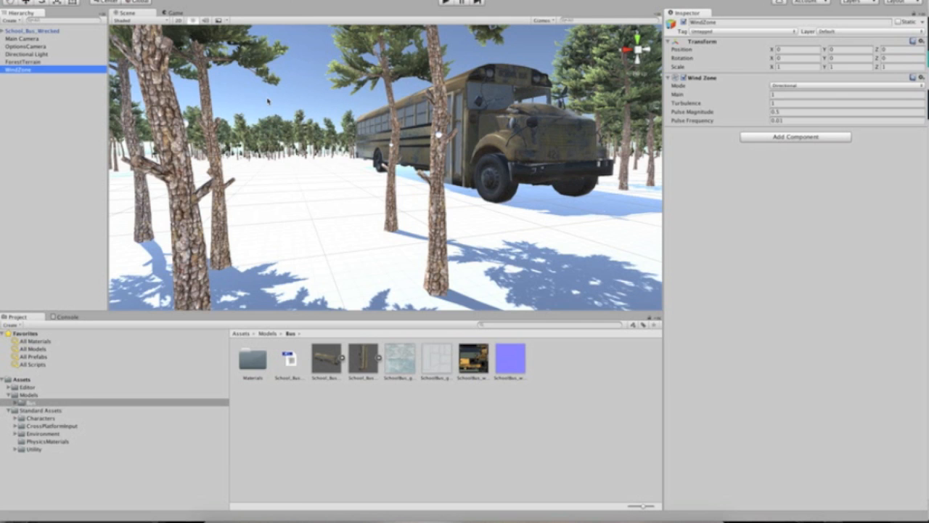
Run the scene in play mode, set the Wind Zone's Main and Turbulence to 0.5, and copy the component
click(447, 3)
click(801, 94)
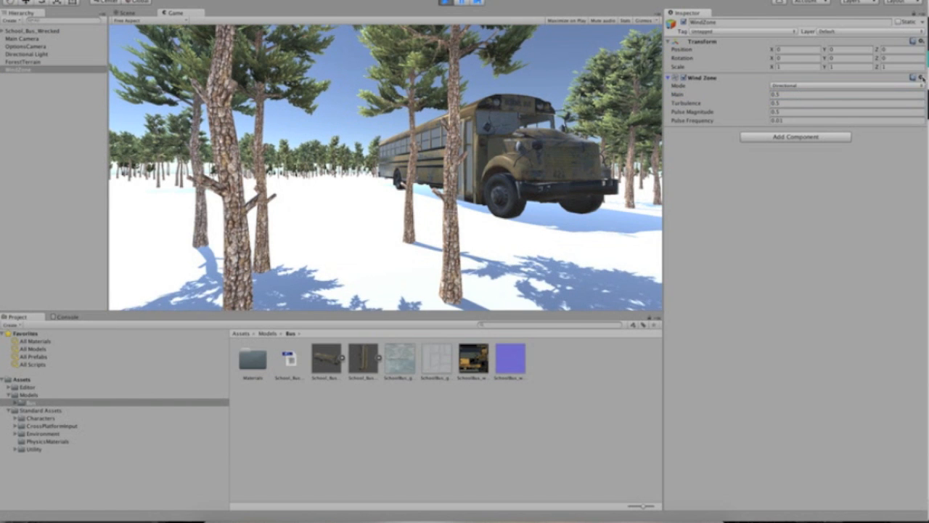
click(921, 78)
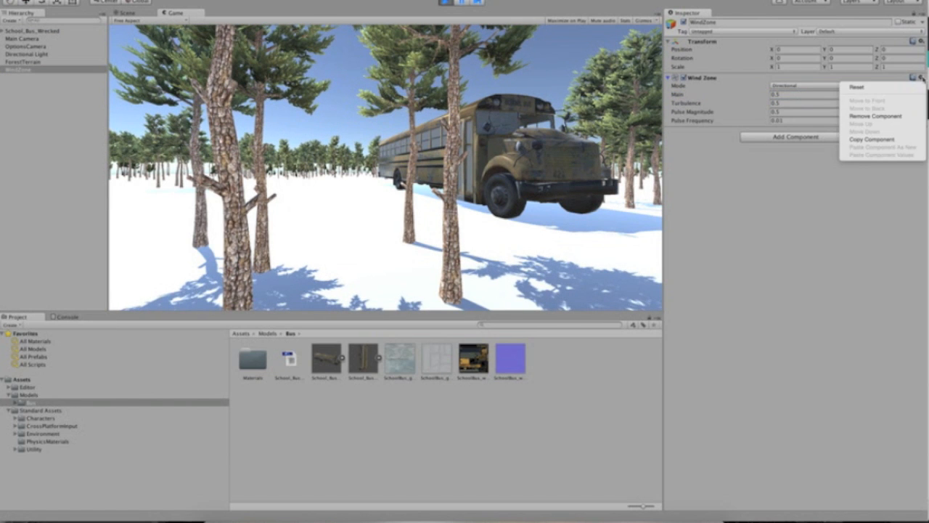
click(897, 139)
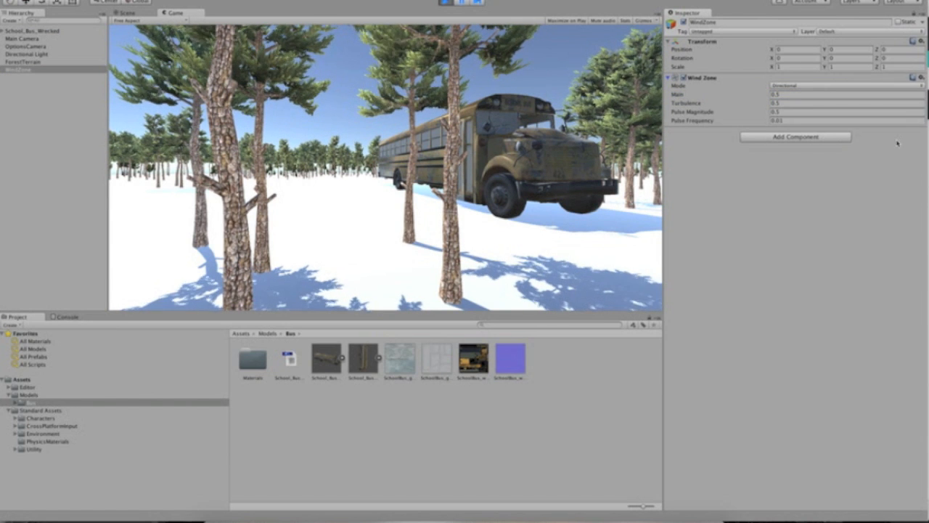
Exit play mode and paste the copied component values onto the Wind Zone
key(ctrl+p)
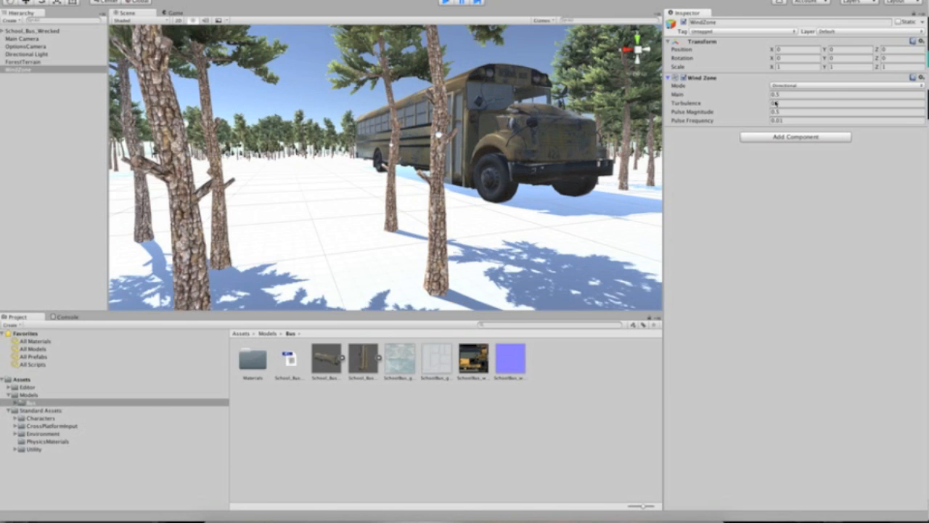
click(921, 78)
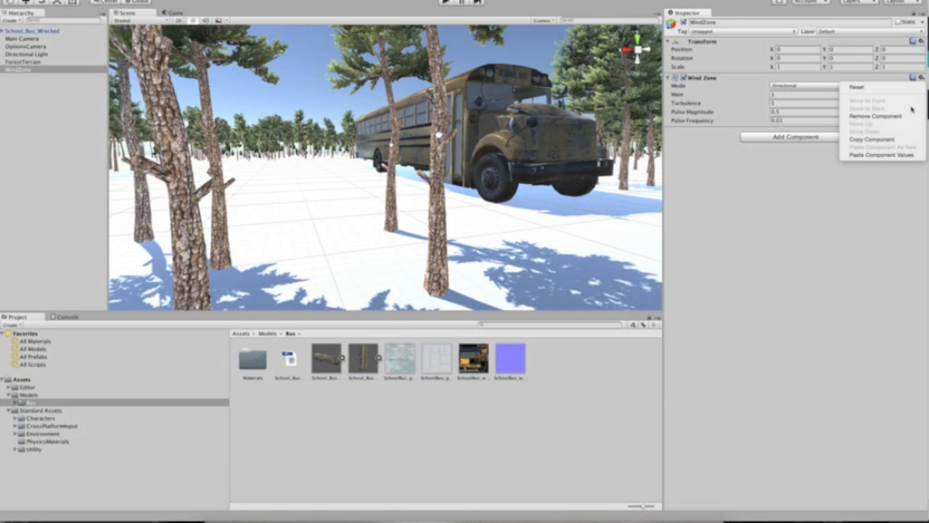
click(893, 155)
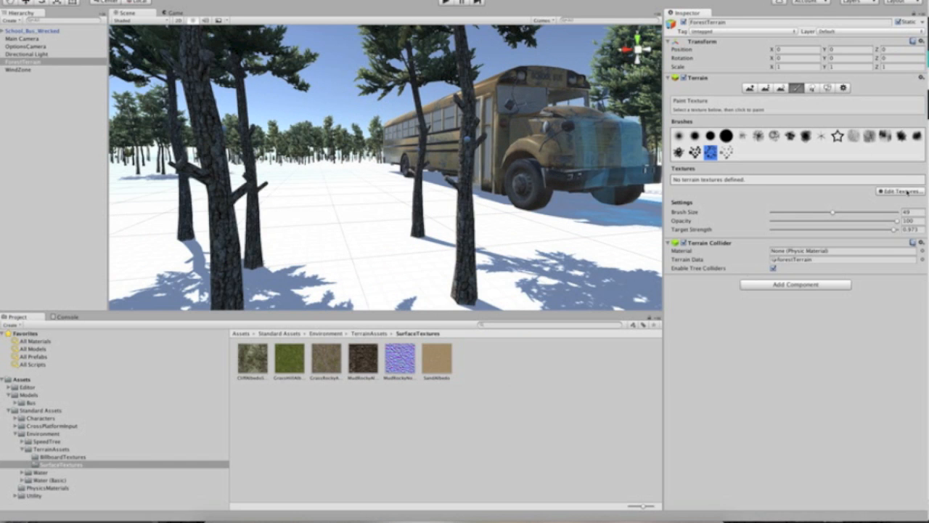
Add a terrain texture to ForestTerrain using GrassHillAlbedo as its albedo
click(906, 192)
click(899, 196)
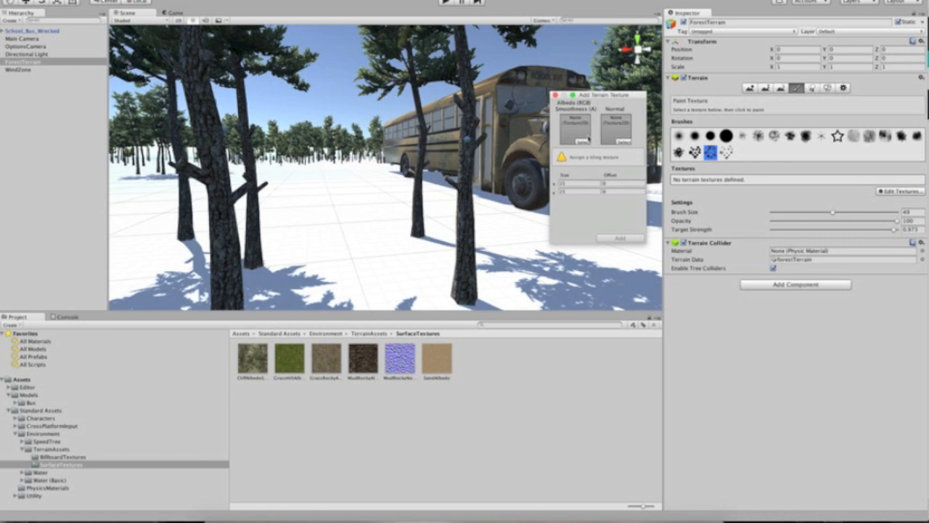
click(585, 141)
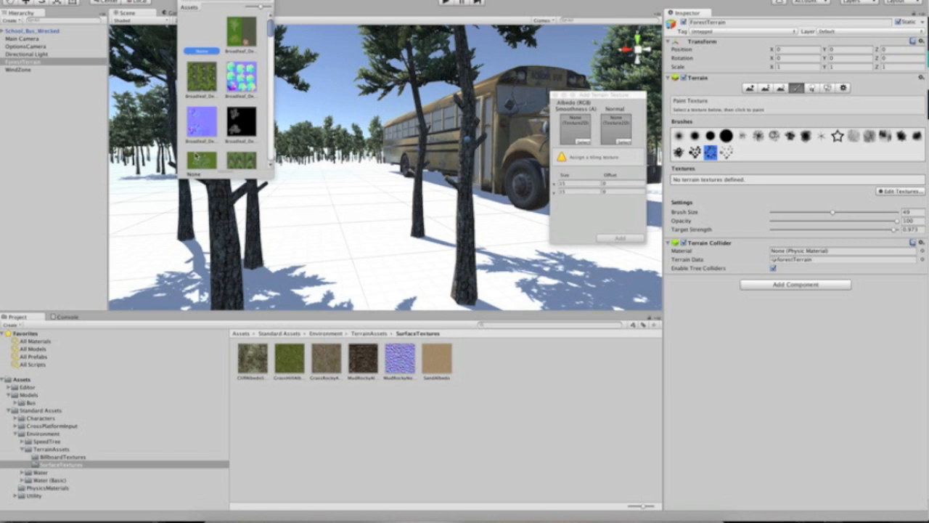
scroll(196, 155, down, 15)
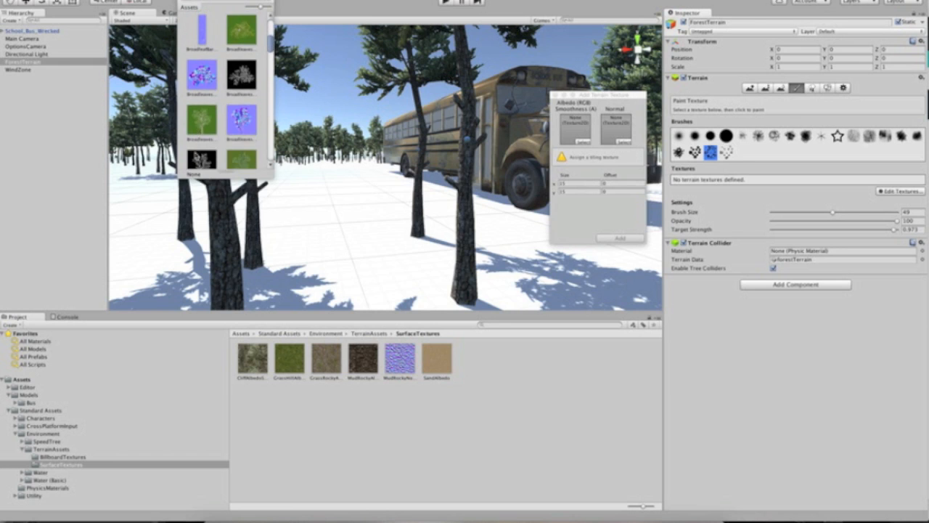
scroll(195, 155, down, 10)
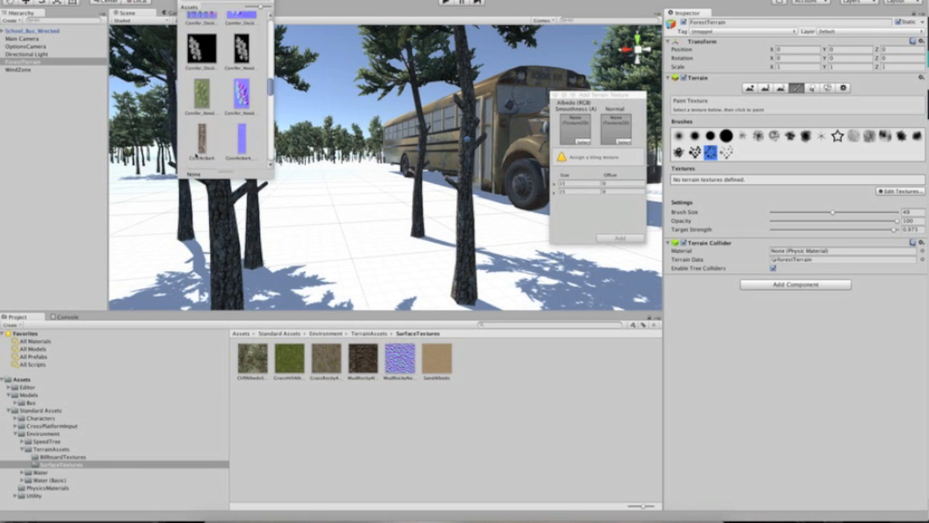
click(202, 109)
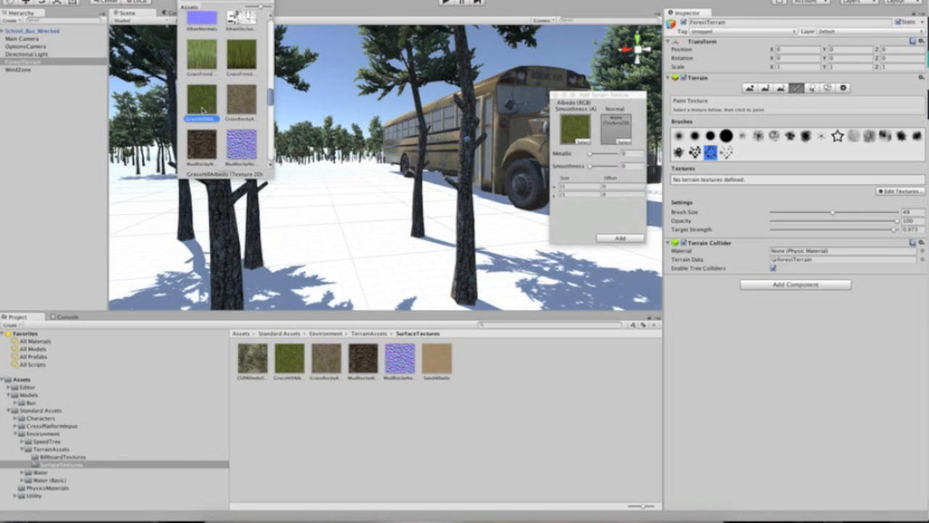
click(610, 240)
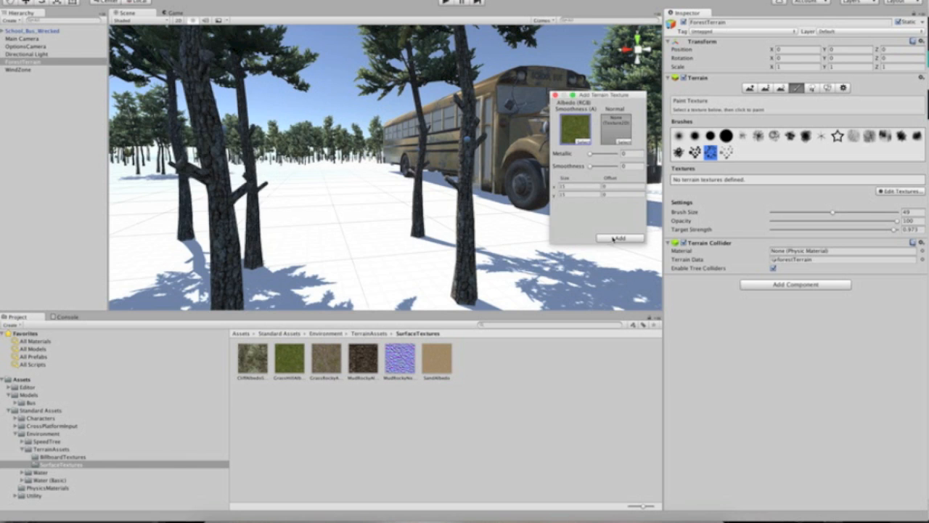
click(612, 240)
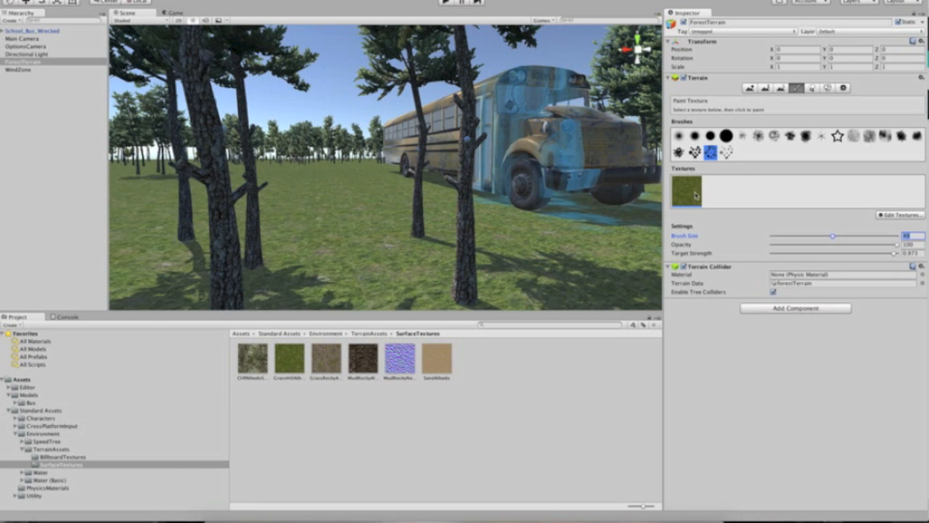
Open the grass terrain texture for editing and bring up the choices for its normal map
click(900, 215)
click(892, 226)
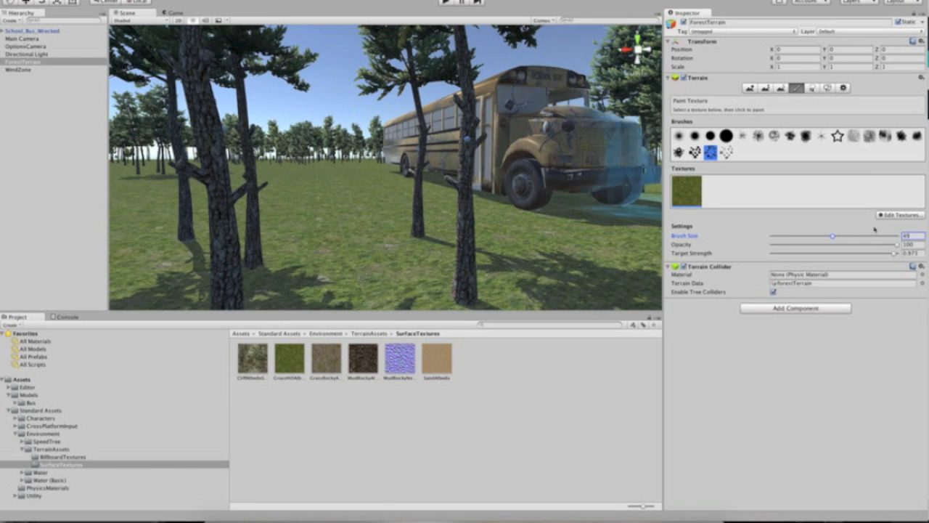
click(625, 143)
scroll(246, 103, down, 10)
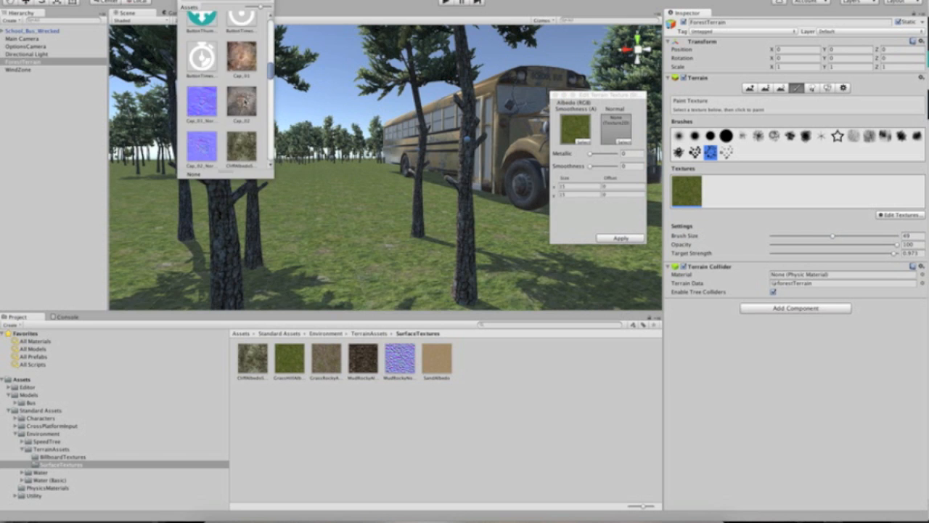
Try CliffAlbedoSpecular and Cap_02 as the grass terrain texture's normal map
click(241, 103)
scroll(245, 94, up, 5)
click(241, 83)
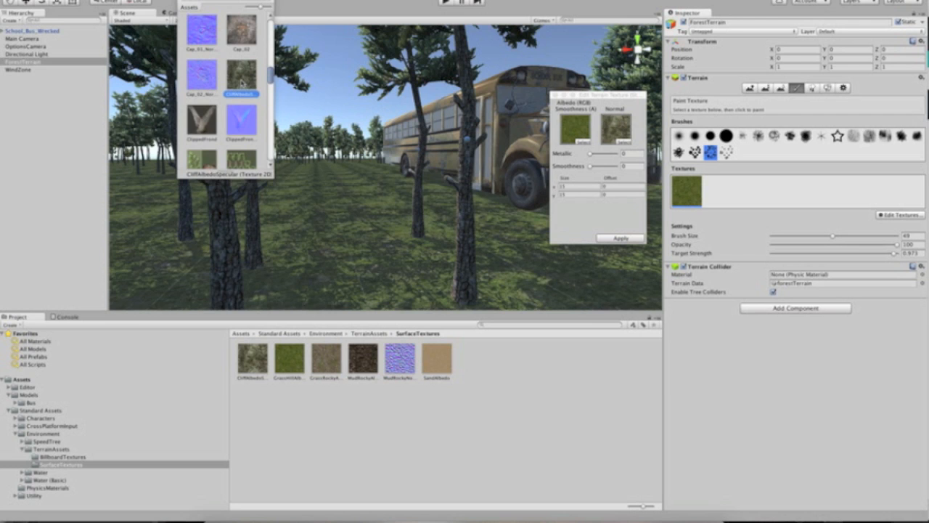
click(244, 31)
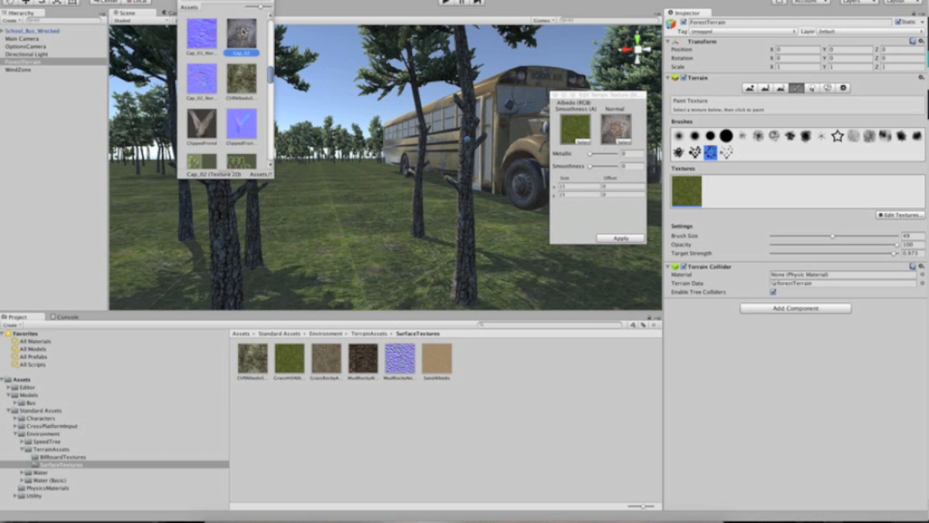
Set the grass terrain texture's normal map to GrassRockyAlbedo and apply the edit
scroll(241, 109, down, 5)
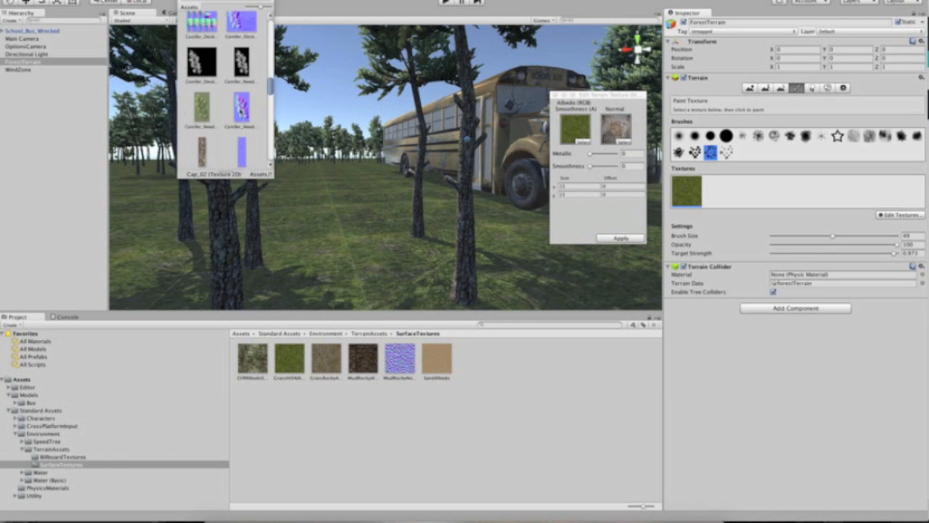
scroll(242, 111, down, 2)
click(239, 156)
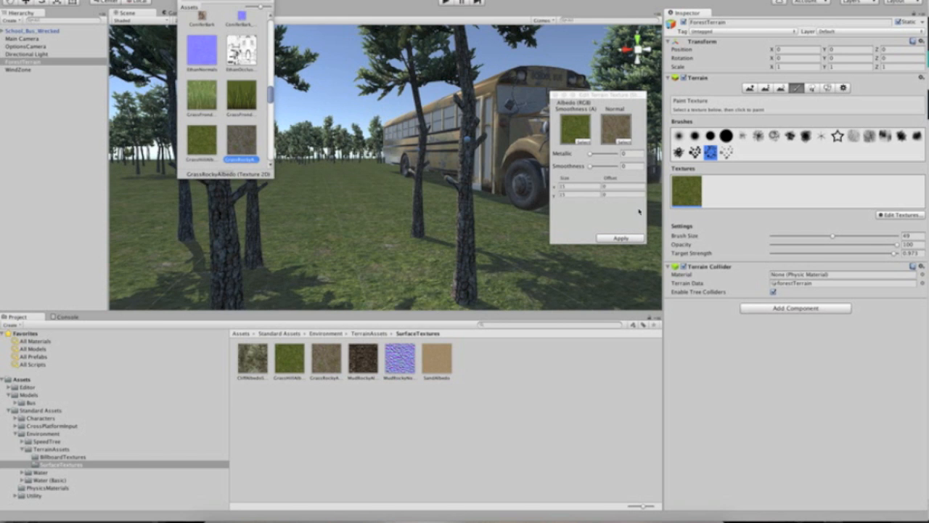
click(627, 238)
click(627, 238)
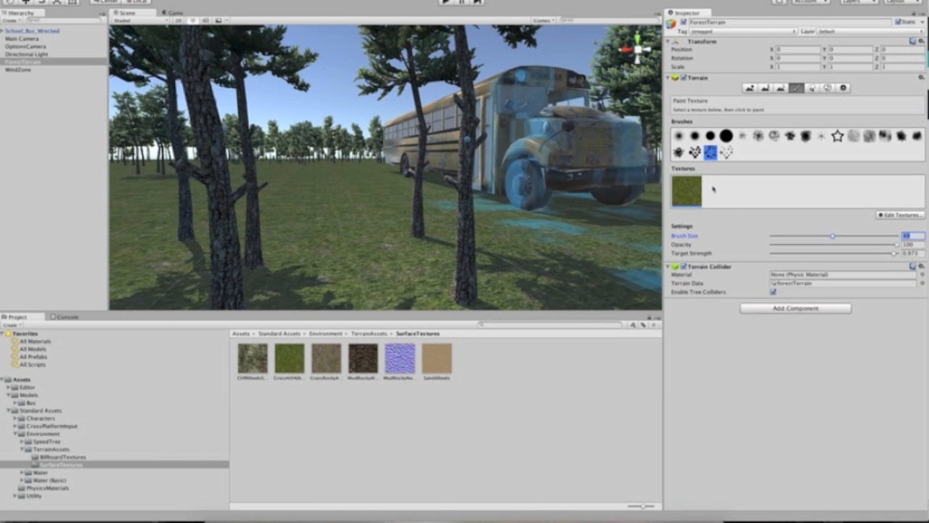
Add a second terrain texture using the rocky mud albedo and its matching rocky mud normal map
click(899, 215)
click(896, 220)
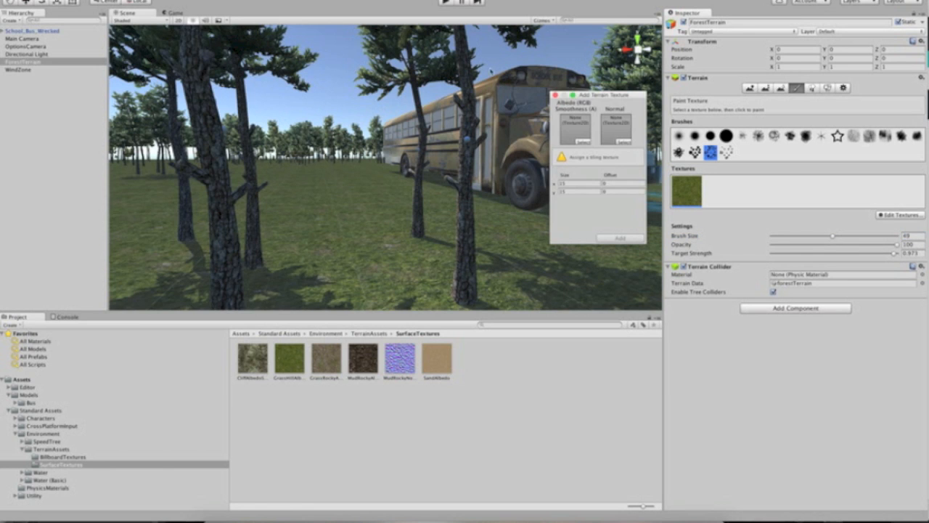
click(582, 142)
text(mud)
double_click(242, 22)
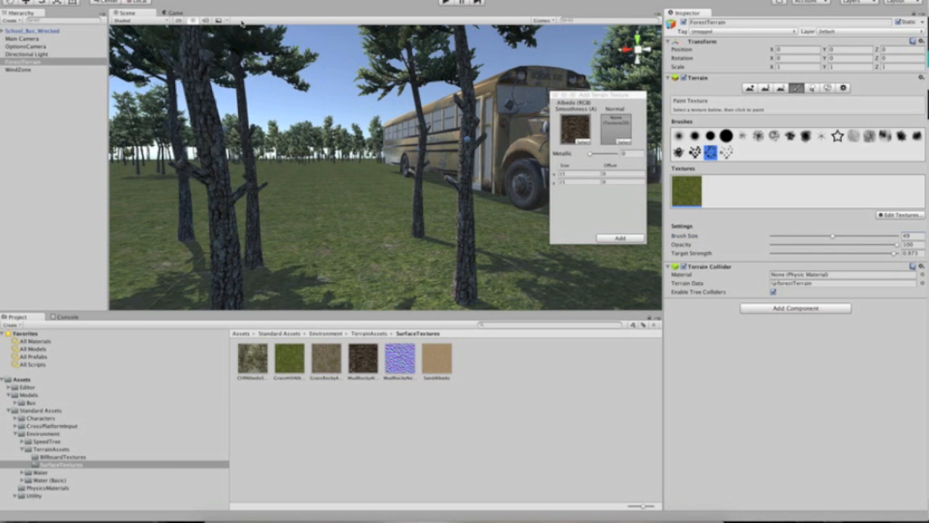
click(624, 142)
text(mud)
double_click(203, 70)
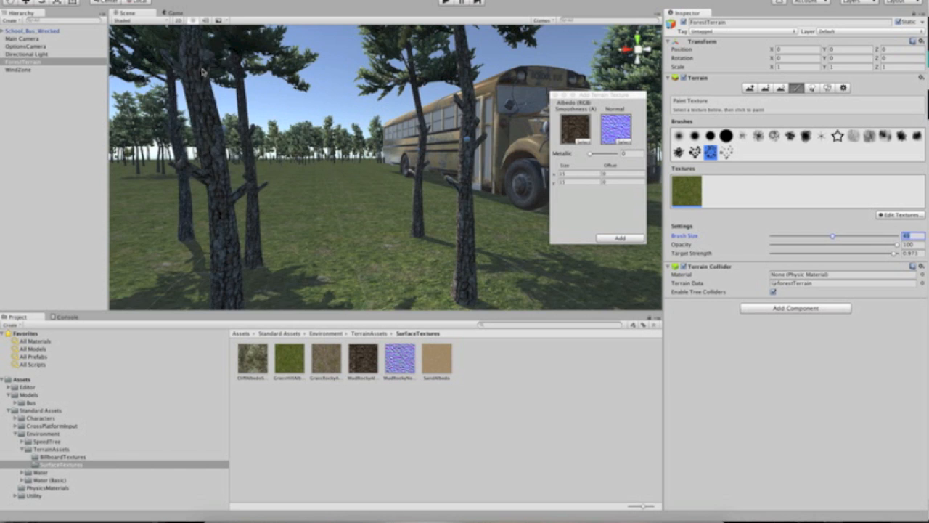
click(620, 238)
Paint mud patches on the ground between the trees and beside the bus with brush size 32 and target strength 1
mouse_move(892, 253)
mouse_down()
mouse_move(767, 252)
mouse_move(891, 254)
mouse_up()
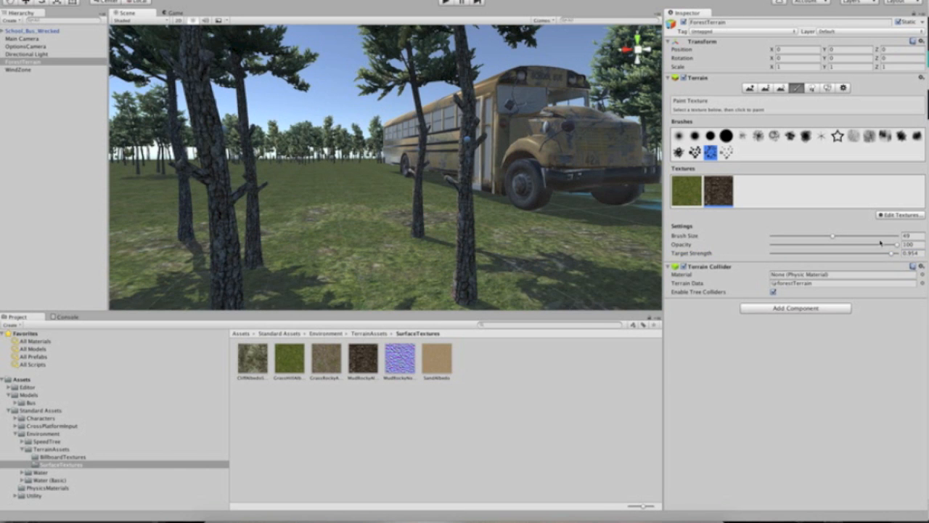
drag(891, 253, 884, 251)
click(810, 236)
click(898, 254)
mouse_move(291, 211)
mouse_down()
mouse_move(355, 236)
mouse_move(295, 176)
mouse_move(363, 190)
mouse_move(351, 175)
mouse_up()
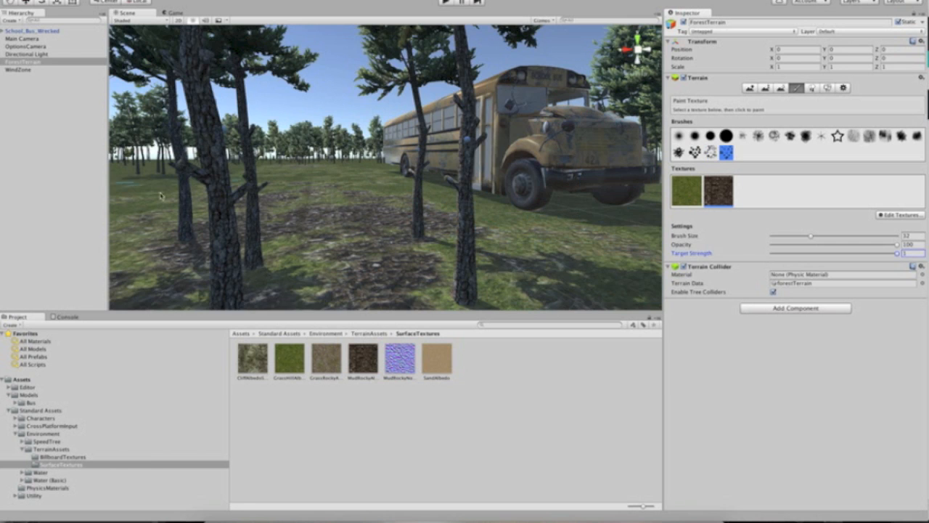
drag(164, 193, 261, 218)
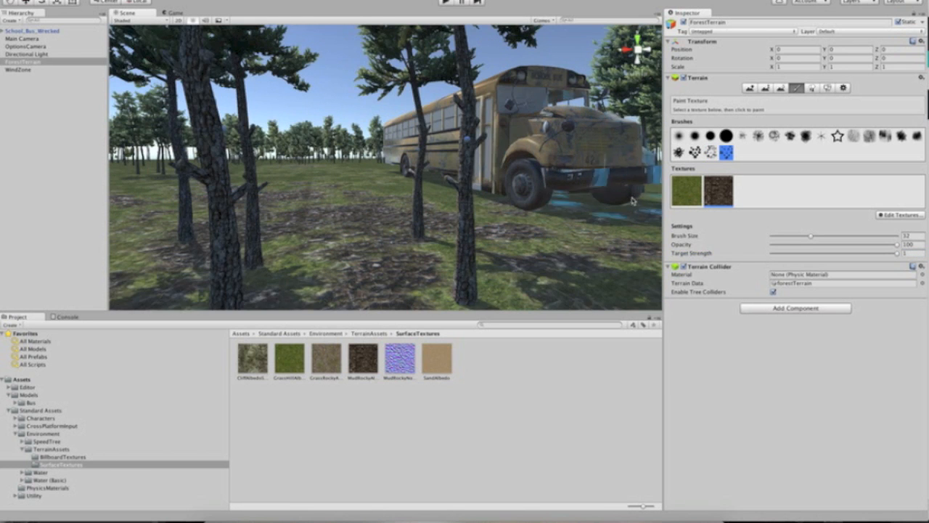
drag(342, 166, 384, 199)
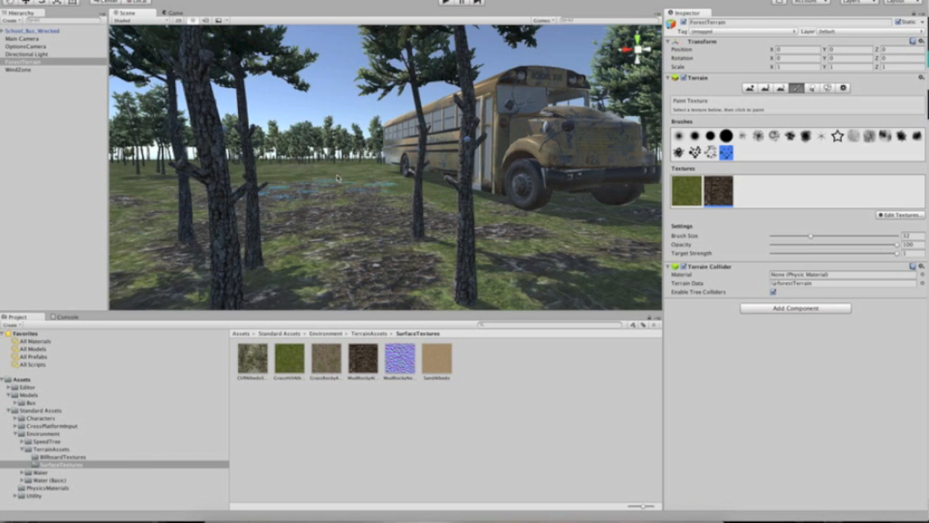
Add a third terrain texture using SandAlbedo as its albedo
click(899, 214)
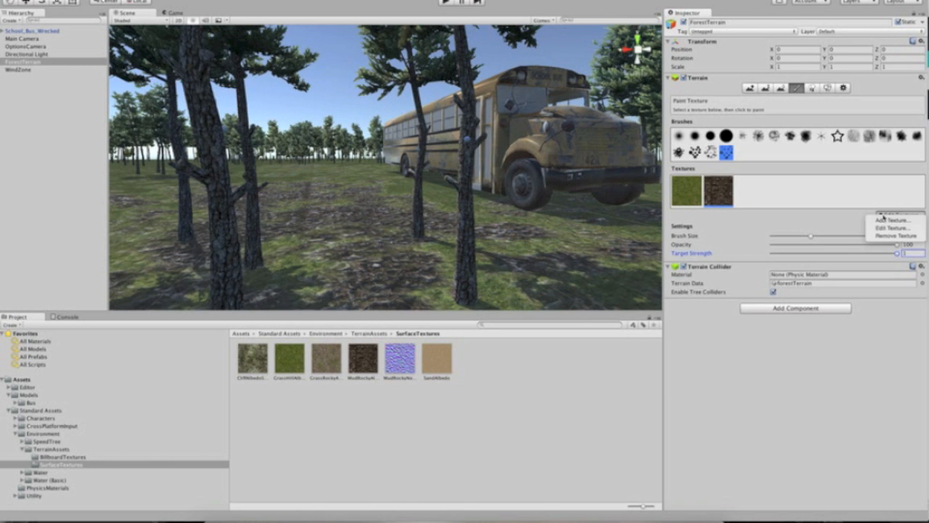
click(888, 220)
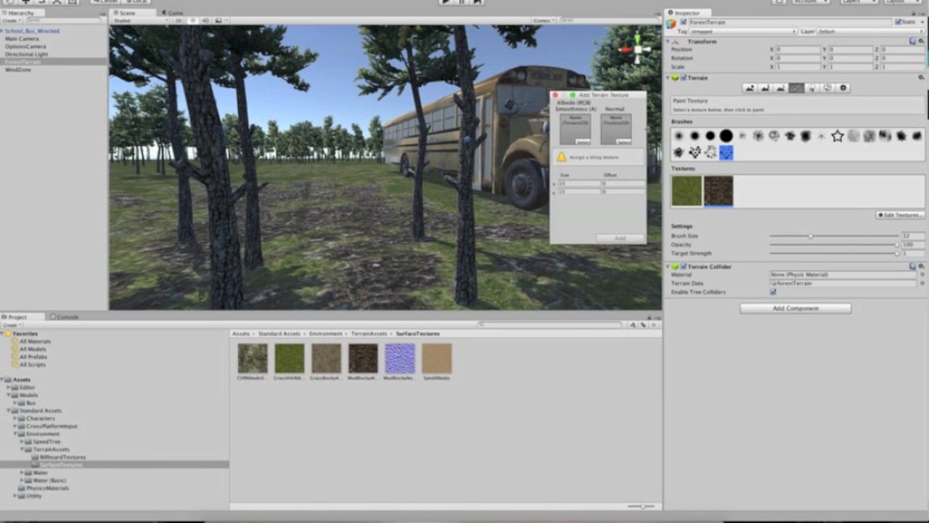
click(580, 143)
text(sand)
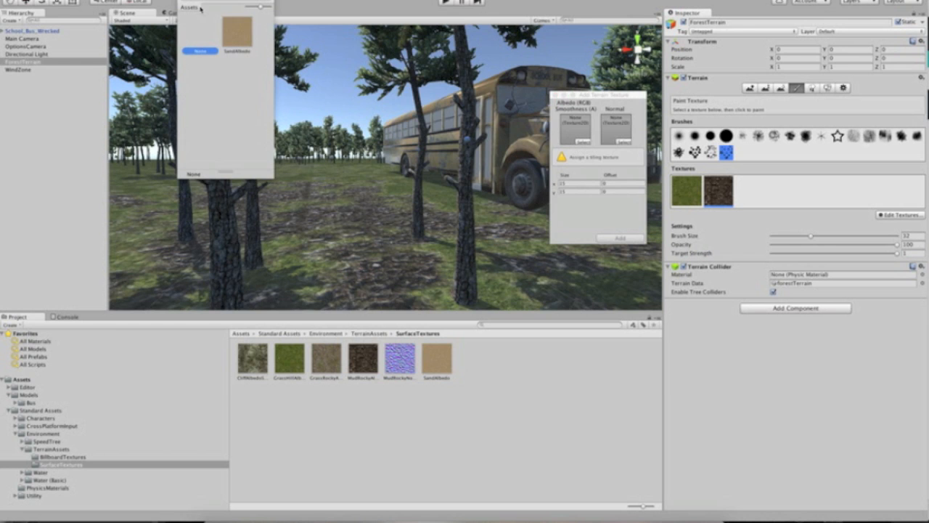
double_click(252, 32)
click(620, 238)
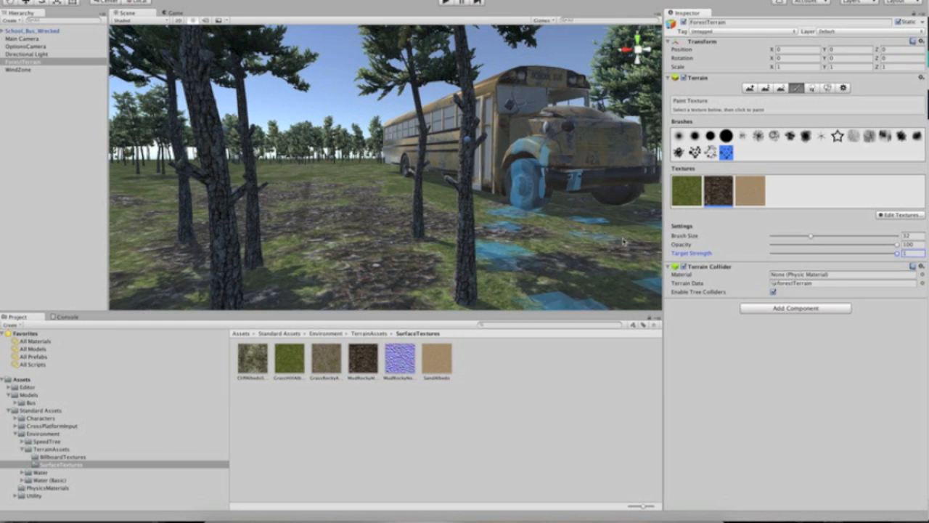
Paint sand patches over the muddy ground among the trees with the sand texture
click(746, 190)
click(344, 236)
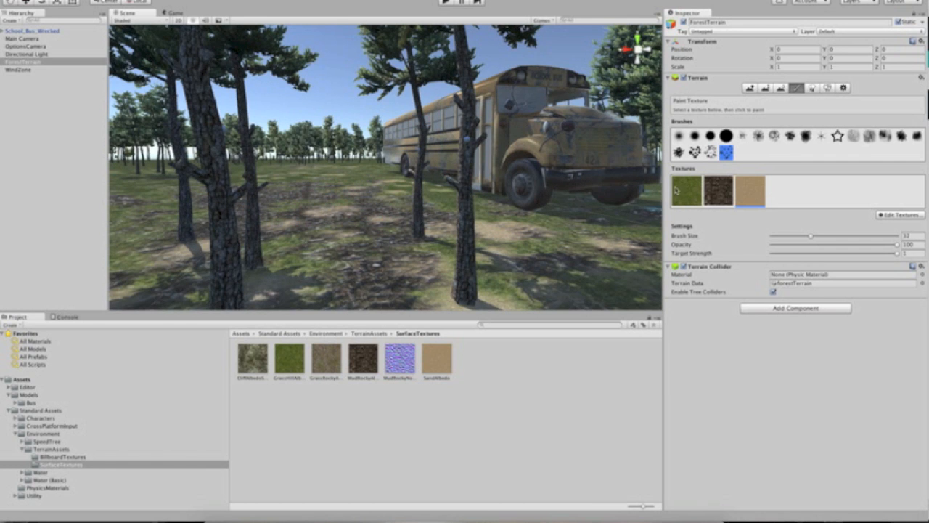
Open the sand terrain texture for editing and bring up the choices for its normal map
click(883, 214)
click(893, 227)
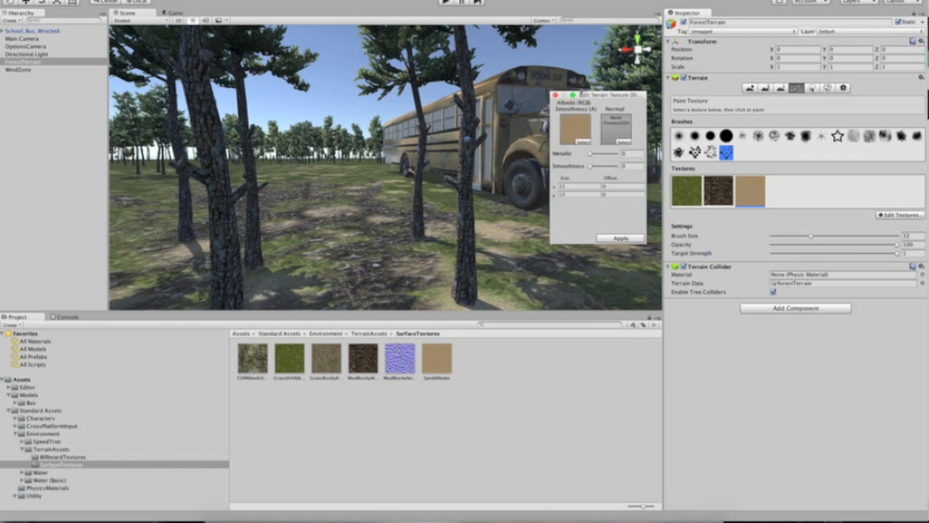
click(624, 142)
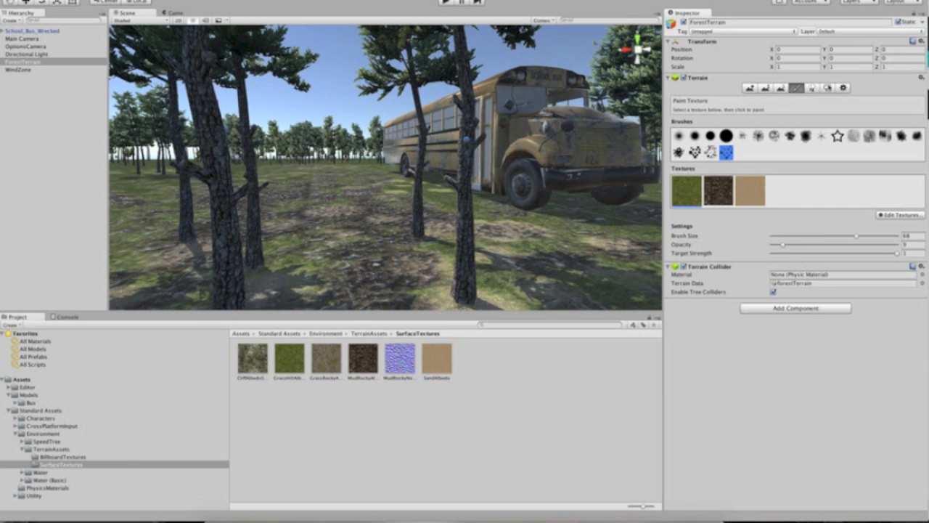
Start a grass texture detail for the terrain, searching for "grass" and choosing a grass texture from the matches
click(826, 87)
click(875, 196)
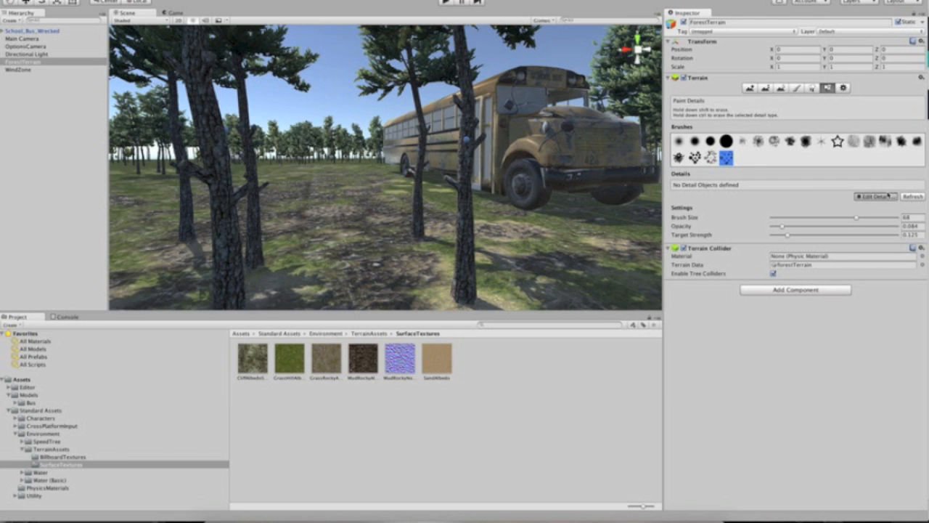
click(882, 202)
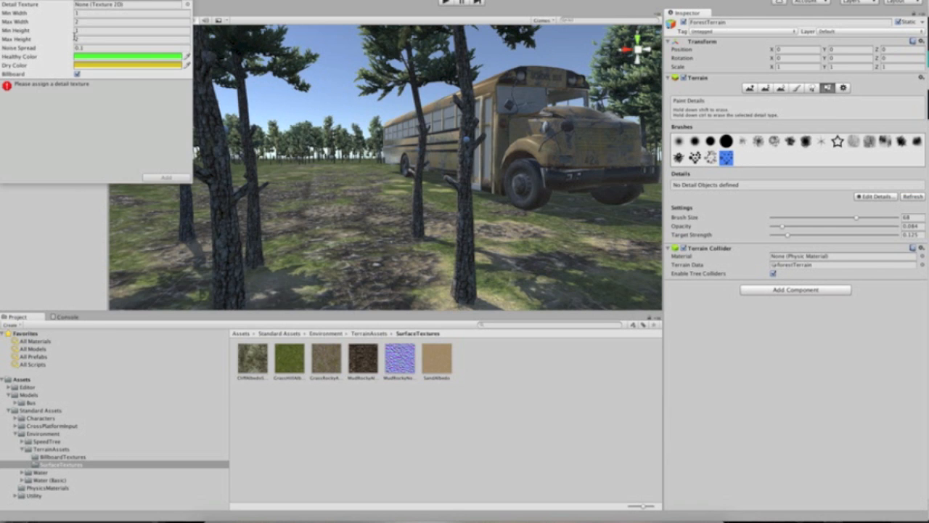
click(187, 5)
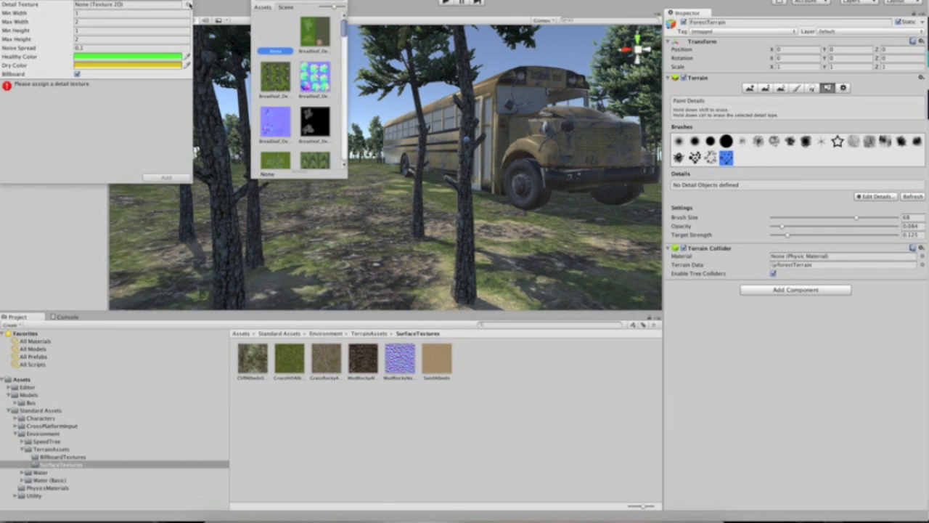
text(grass)
double_click(270, 70)
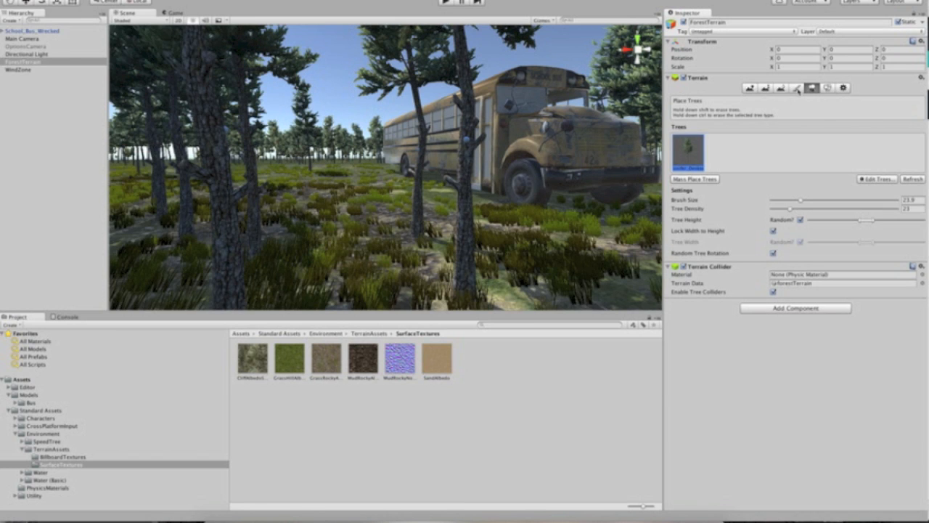
Change the healthy color of the GrassFrond02AlbedoAlpha grass detail to a pale yellow and apply it
click(827, 88)
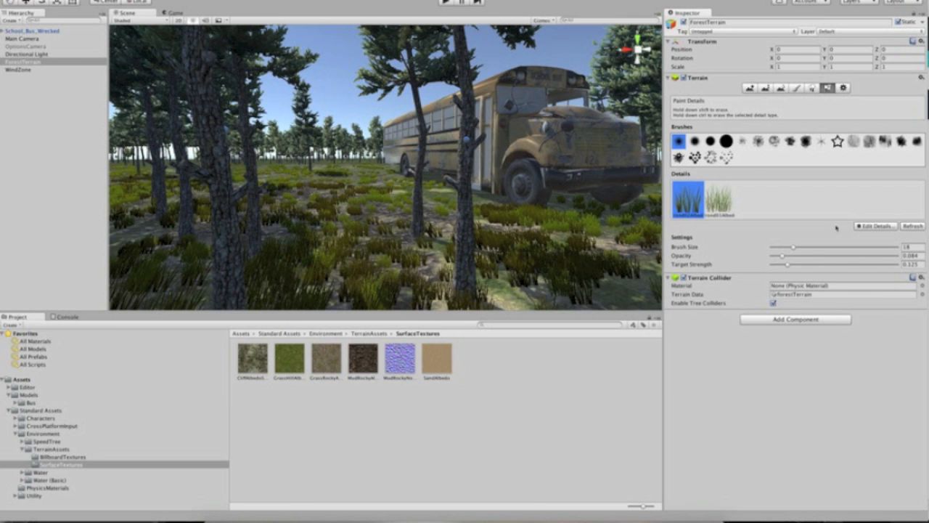
click(874, 226)
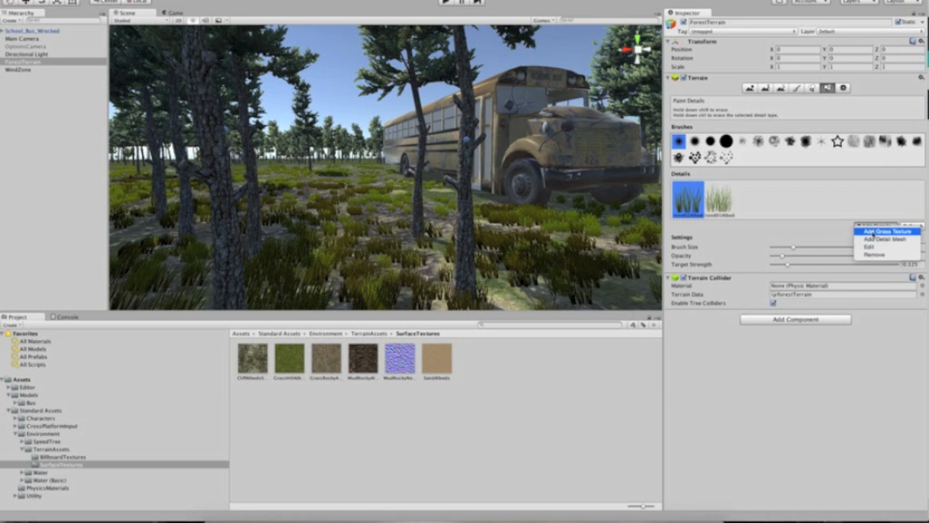
click(866, 249)
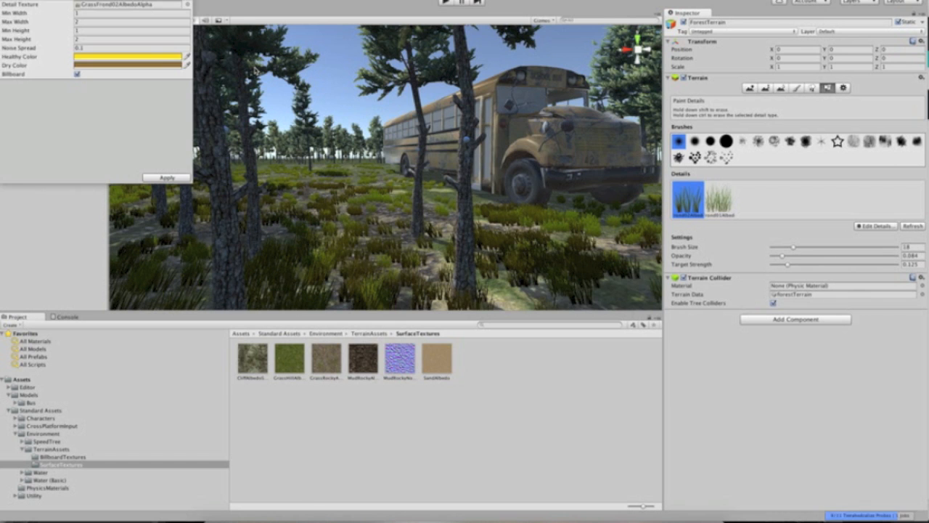
click(125, 59)
drag(61, 64, 70, 41)
click(65, 73)
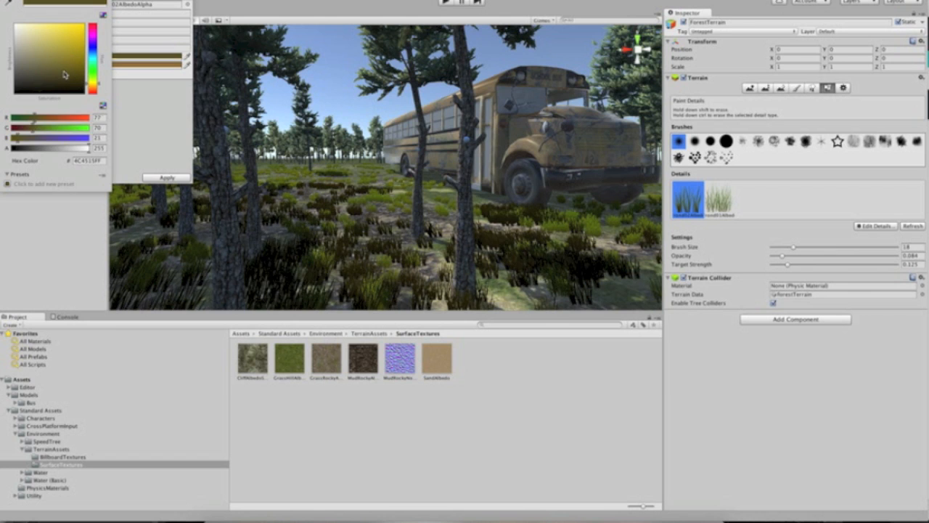
click(52, 62)
click(40, 57)
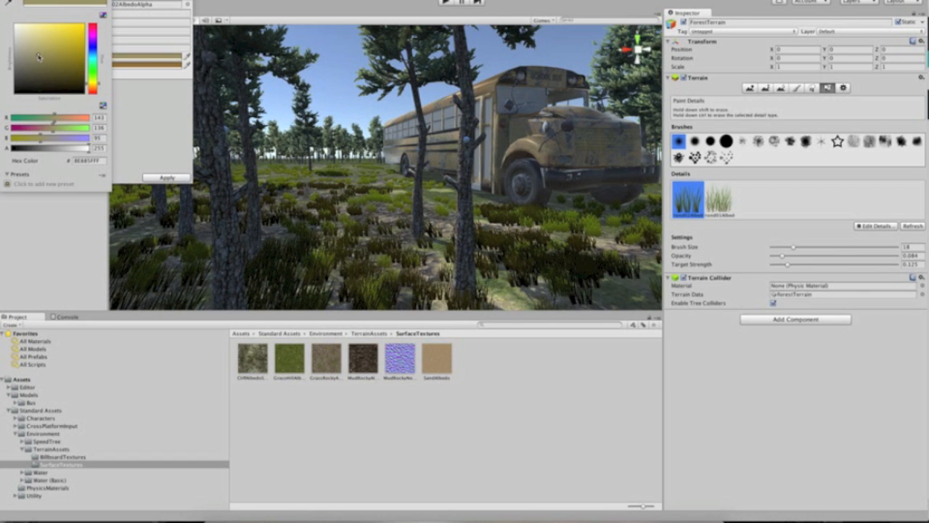
click(51, 49)
click(52, 41)
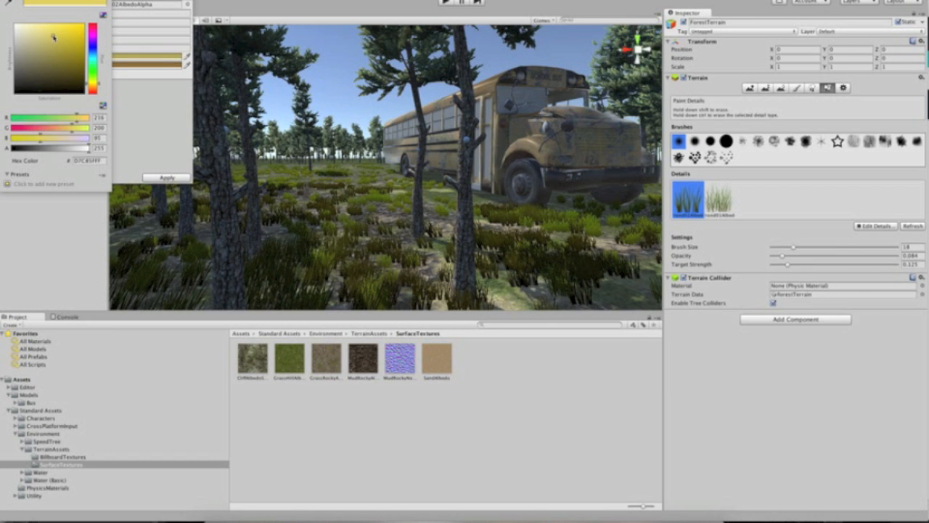
click(43, 33)
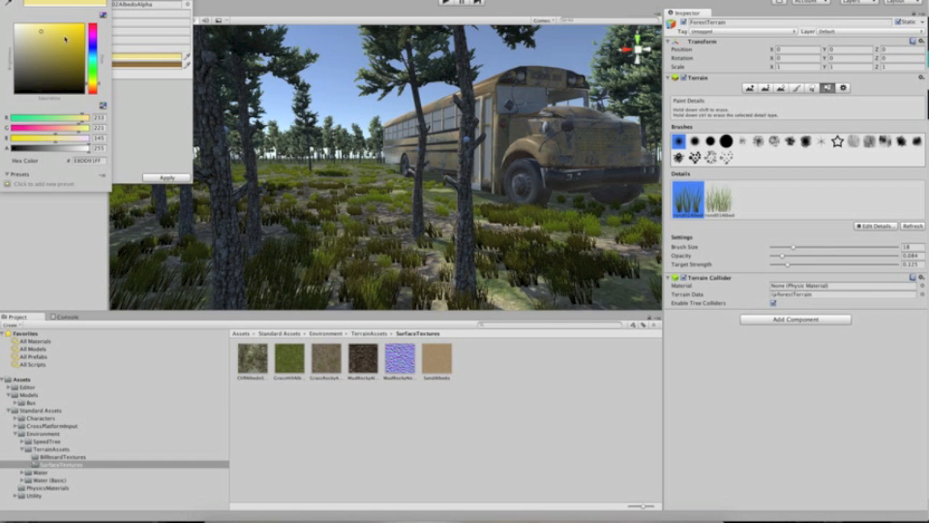
click(69, 46)
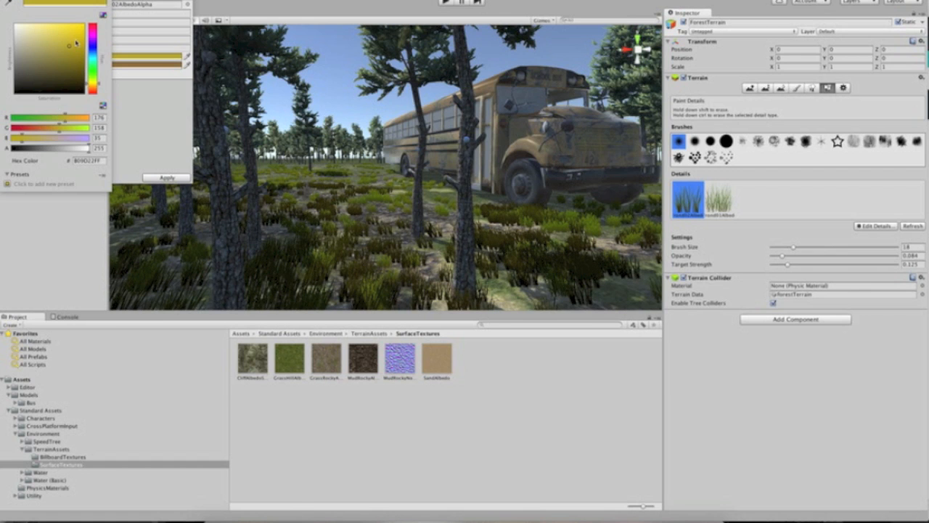
click(70, 42)
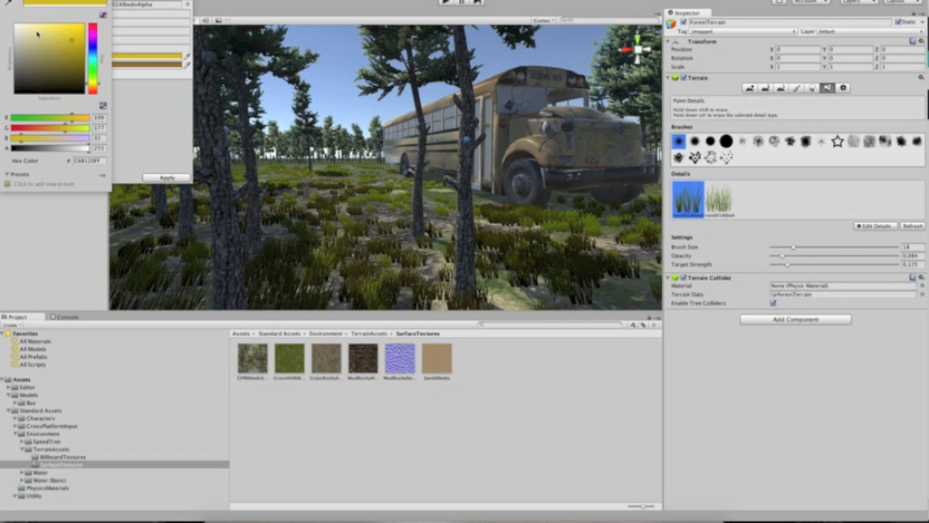
click(37, 33)
click(167, 177)
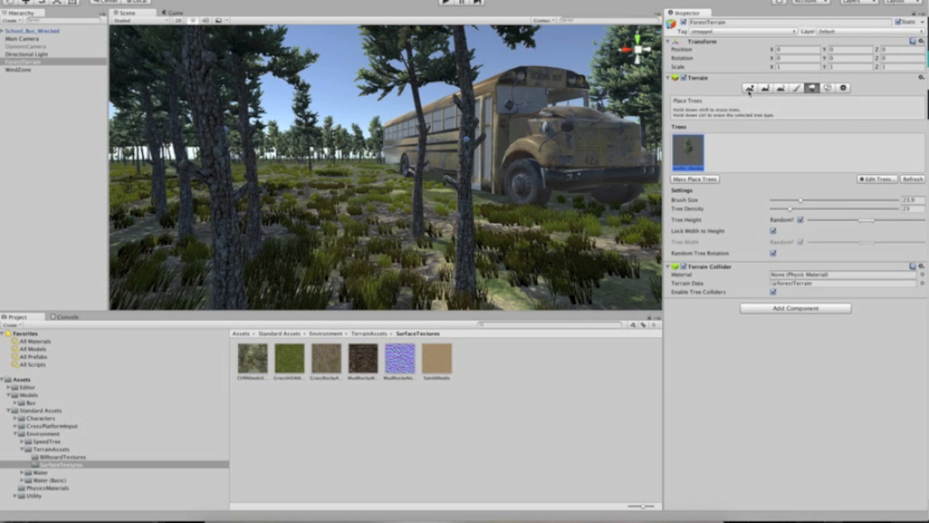
Raise the terrain in the foreground and in the distance among the trees away from the bus, using brush size 37
click(749, 87)
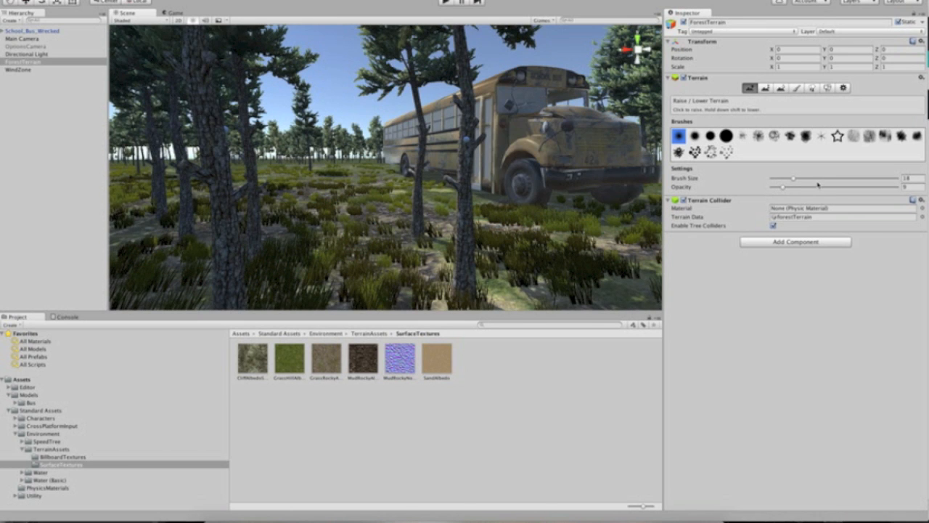
drag(815, 181, 819, 181)
mouse_move(167, 221)
mouse_down()
mouse_move(190, 230)
mouse_move(225, 211)
mouse_move(214, 232)
mouse_up()
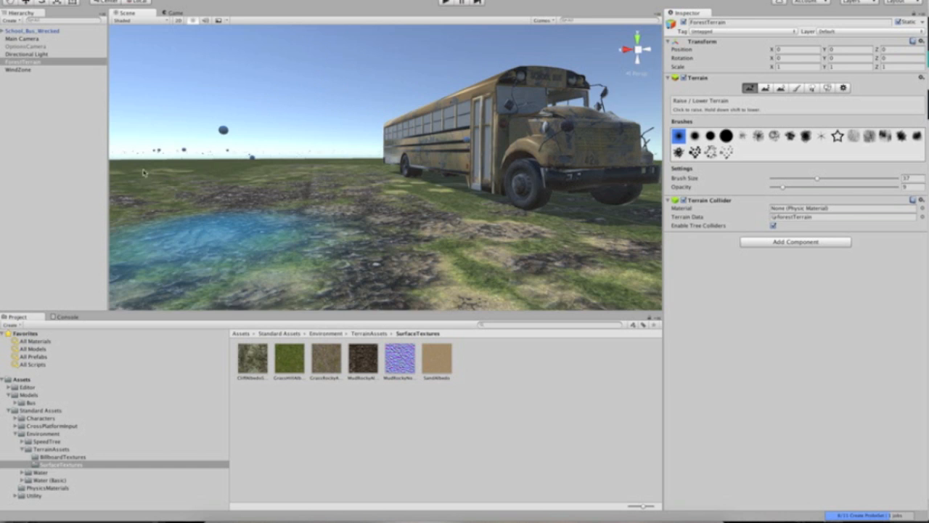
drag(134, 168, 236, 169)
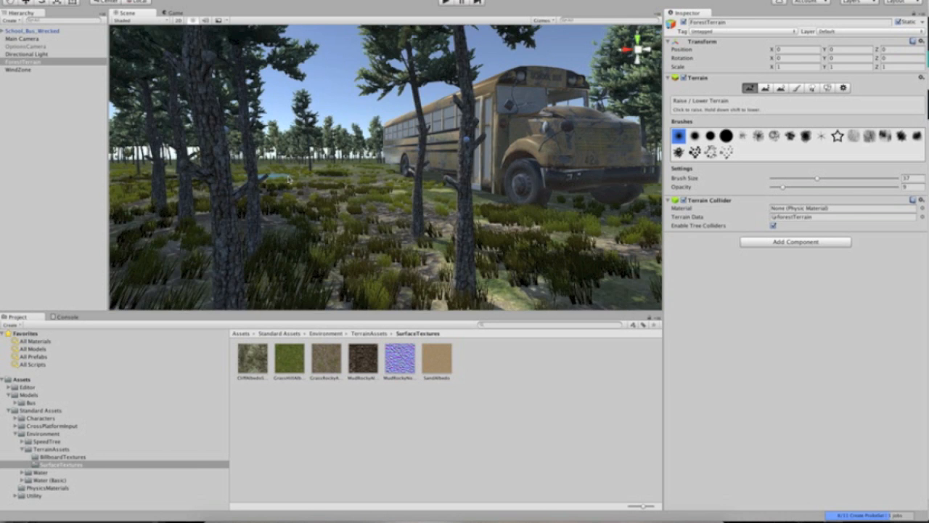
Raise more low mounds in the grass between the trees, in front of the bus and toward its rear
click(374, 194)
mouse_move(362, 166)
mouse_down()
mouse_move(258, 166)
mouse_move(335, 187)
mouse_move(370, 174)
mouse_move(363, 185)
mouse_move(315, 183)
mouse_up()
click(363, 185)
drag(551, 257, 610, 258)
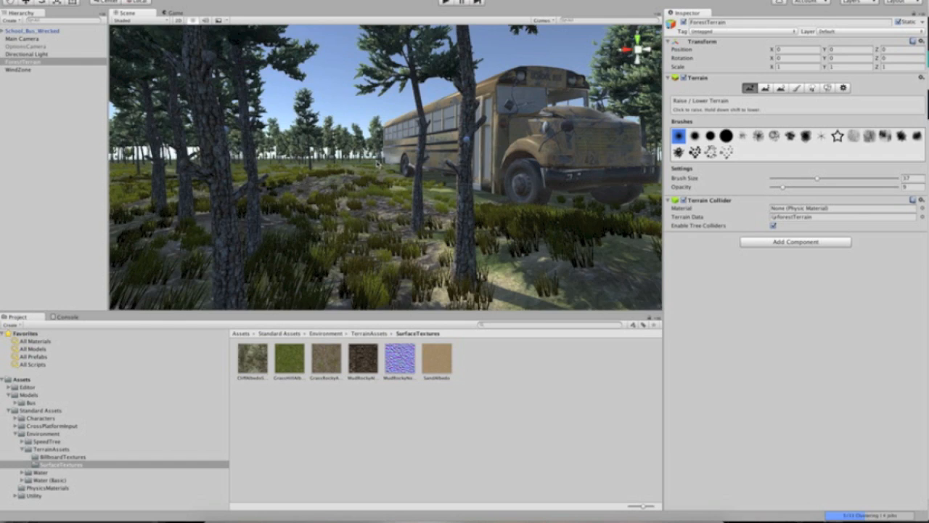
drag(377, 164, 323, 164)
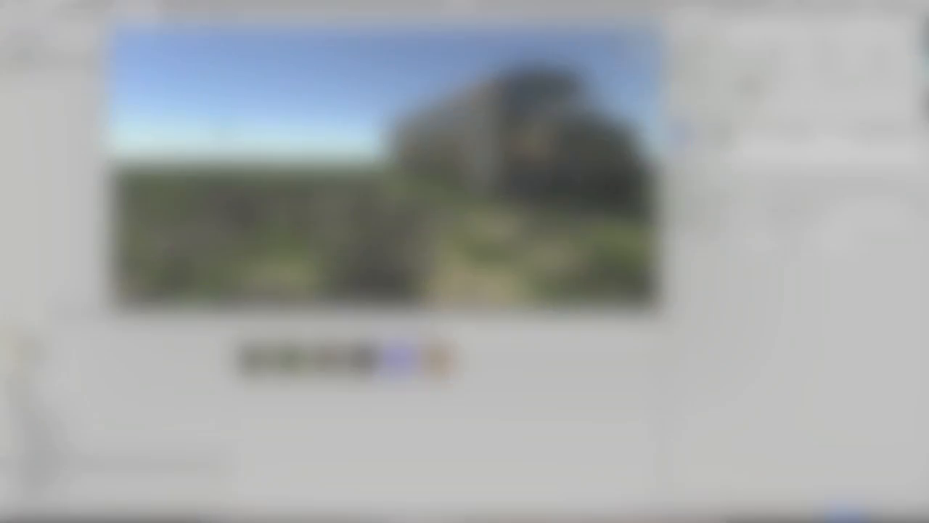